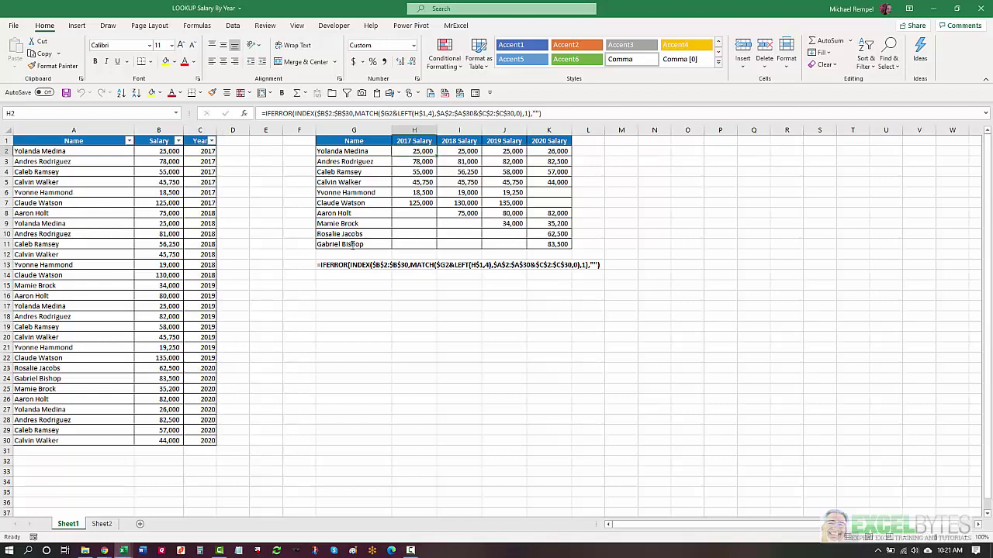
Select the names in G2:G11, then the first employee's 2017 salary cell H2
left_click(364, 152)
key("shift+Down")
key("shift+Down")
key("shift+Down")
key("shift+Down")
key("shift+Down")
key("shift+Down")
key("shift+Down")
key("shift+Down")
key("shift+Down")
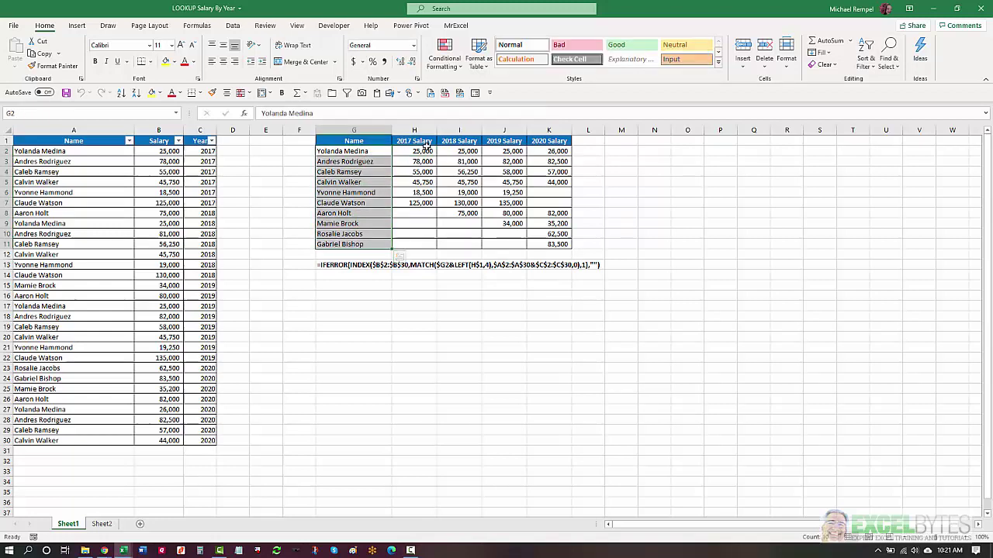
left_click(403, 156)
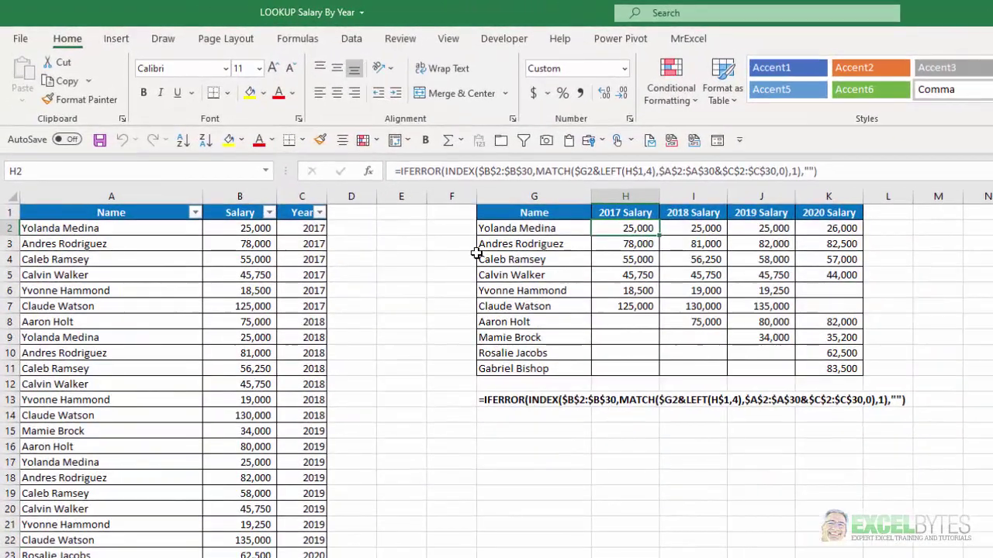
Edit H2's INDEX formula, highlighting its array, row_num and column_num arguments in turn
key("F2")
left_click(488, 198)
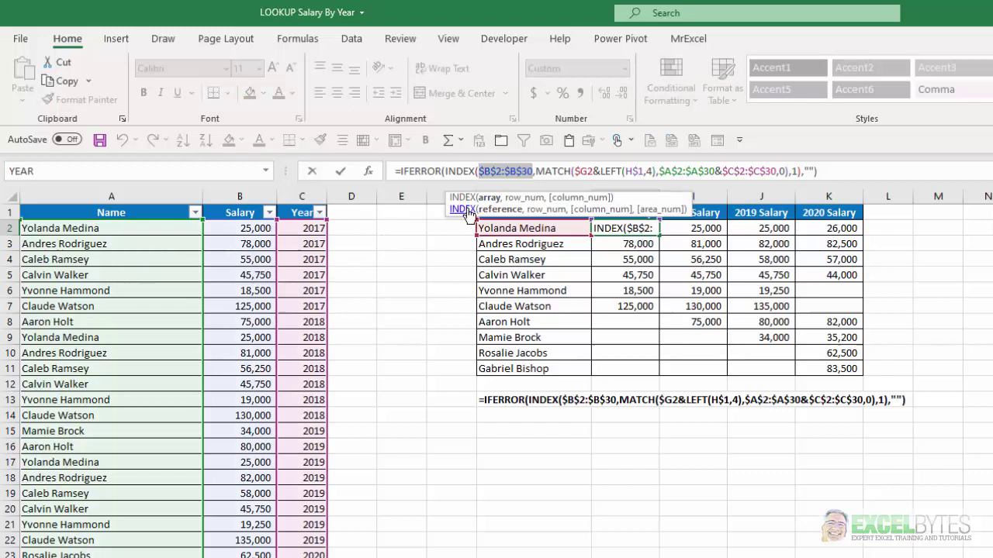
left_click(524, 199)
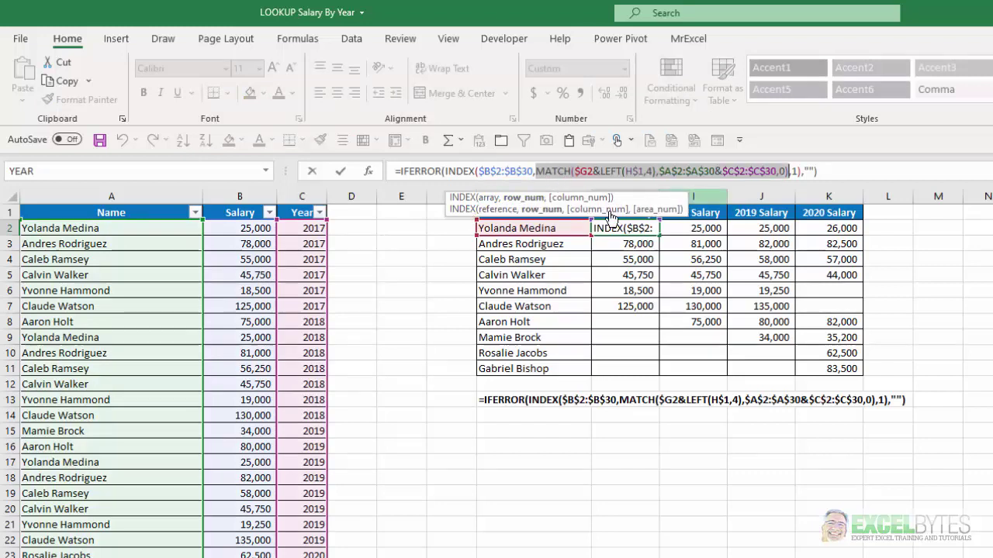
left_click(571, 203)
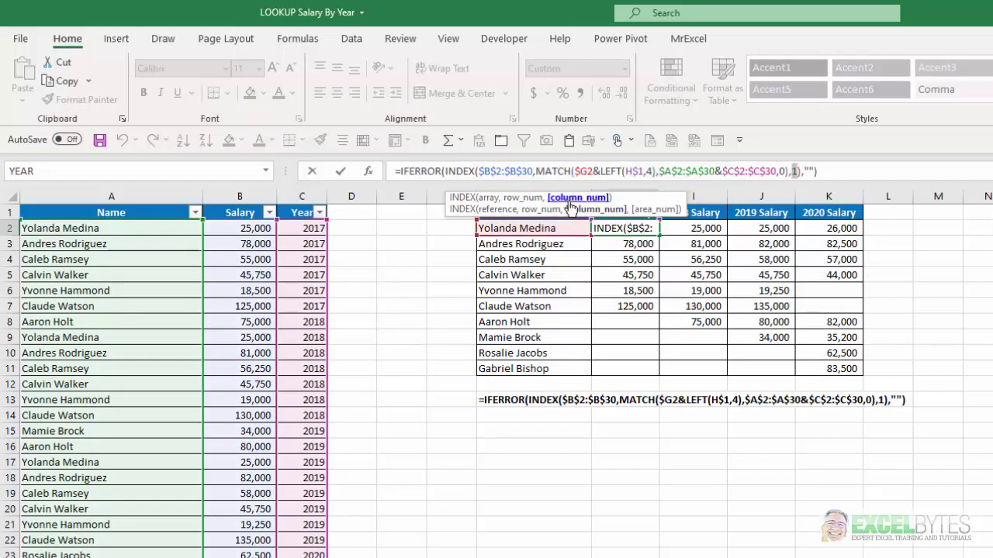
left_click(525, 198)
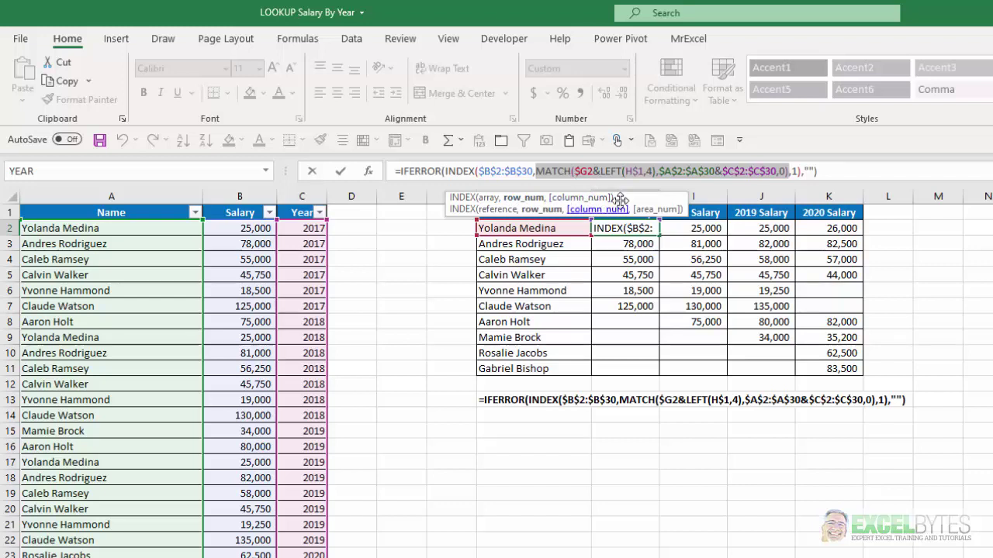
left_click_drag(629, 194, 757, 475)
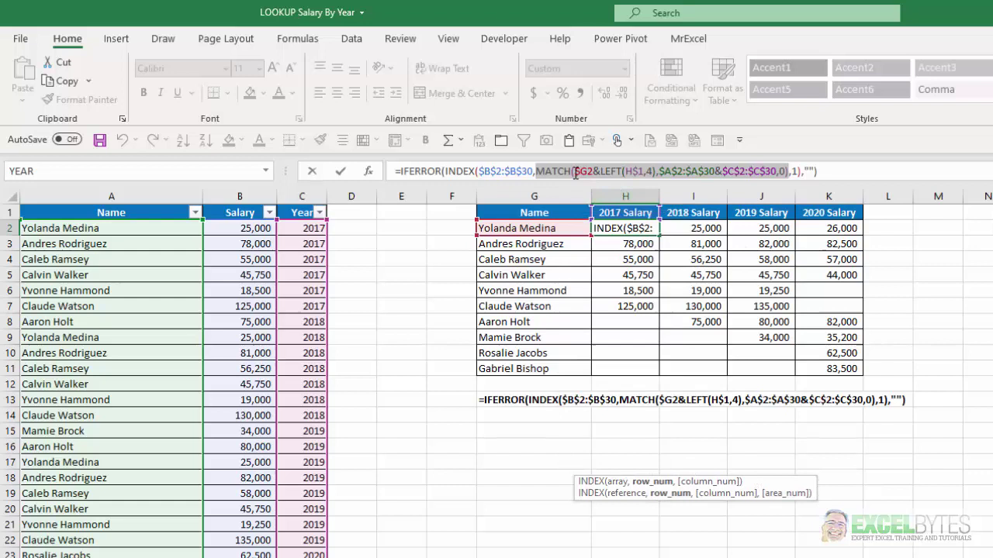
Evaluate MATCH's name-and-year lookup value with F9, undo it, and view lookup_array
key("Left")
key("Right")
key("Right")
key("Right")
key("Right")
key("Right")
key("Right")
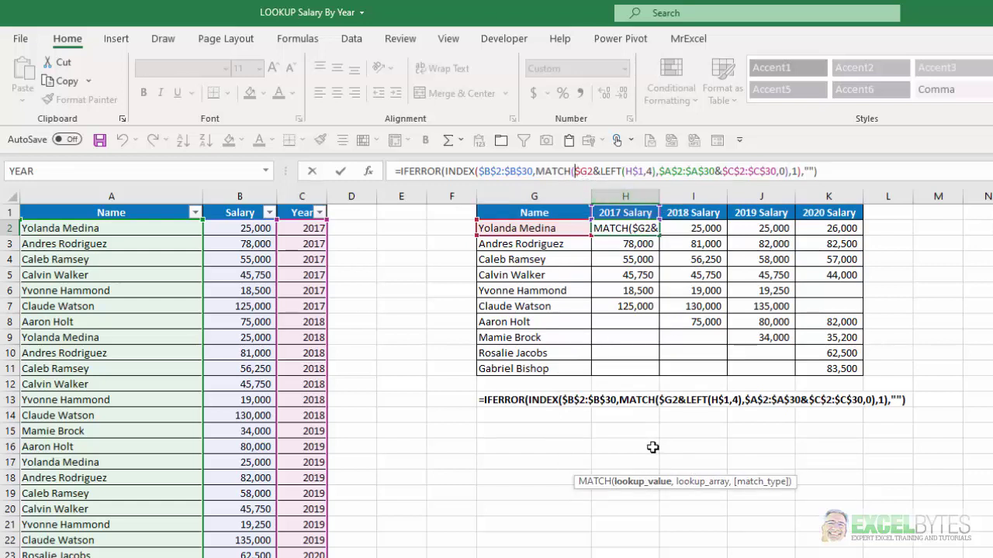
left_click(642, 481)
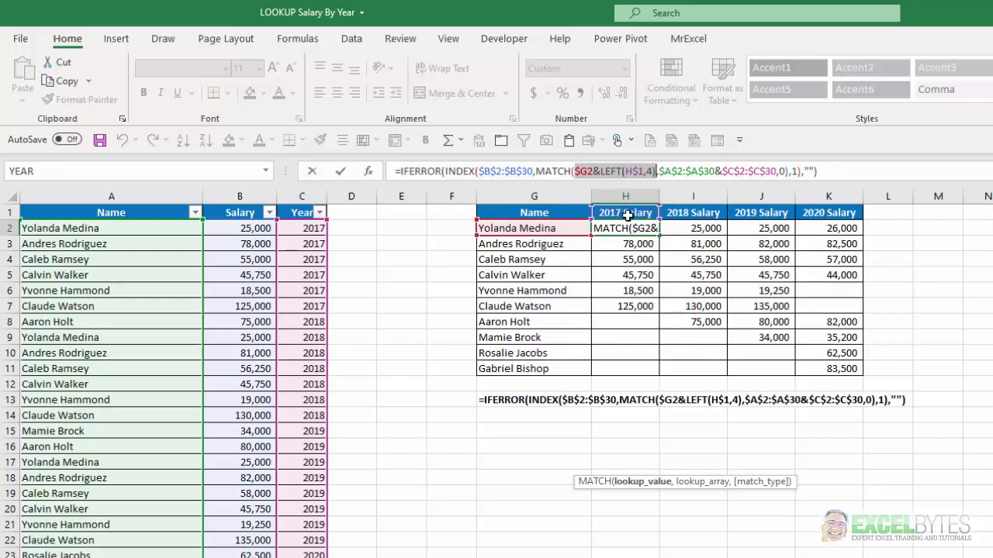
key("F9")
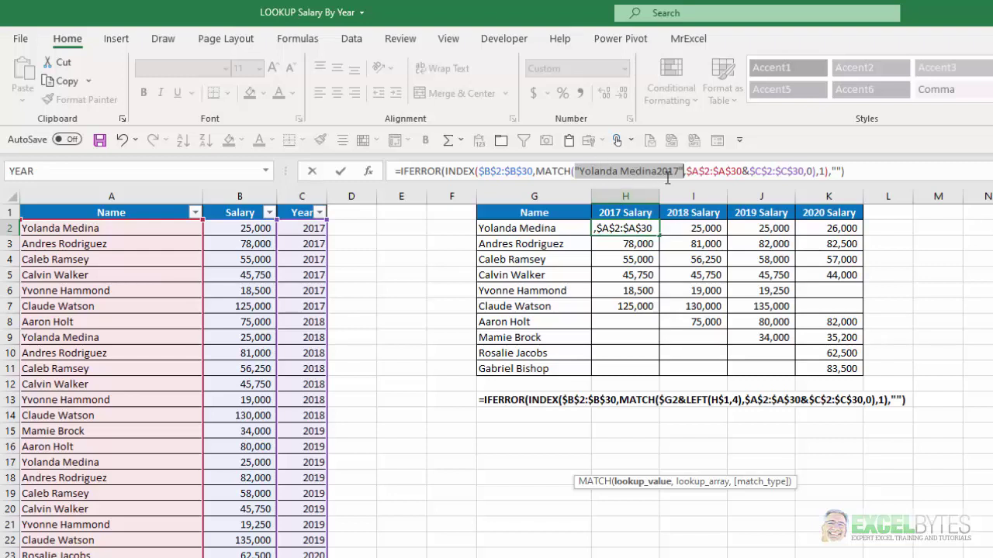
key("ctrl+z")
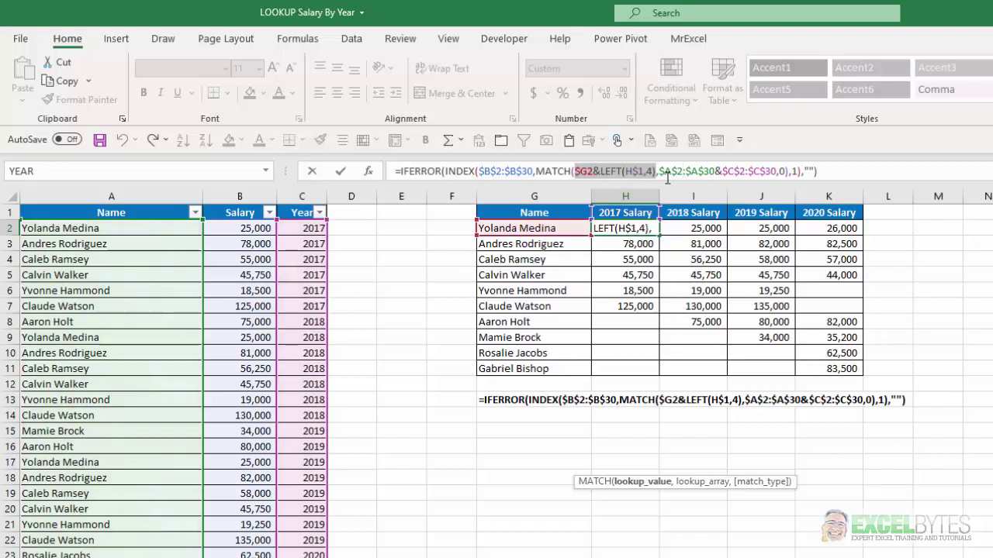
left_click(715, 484)
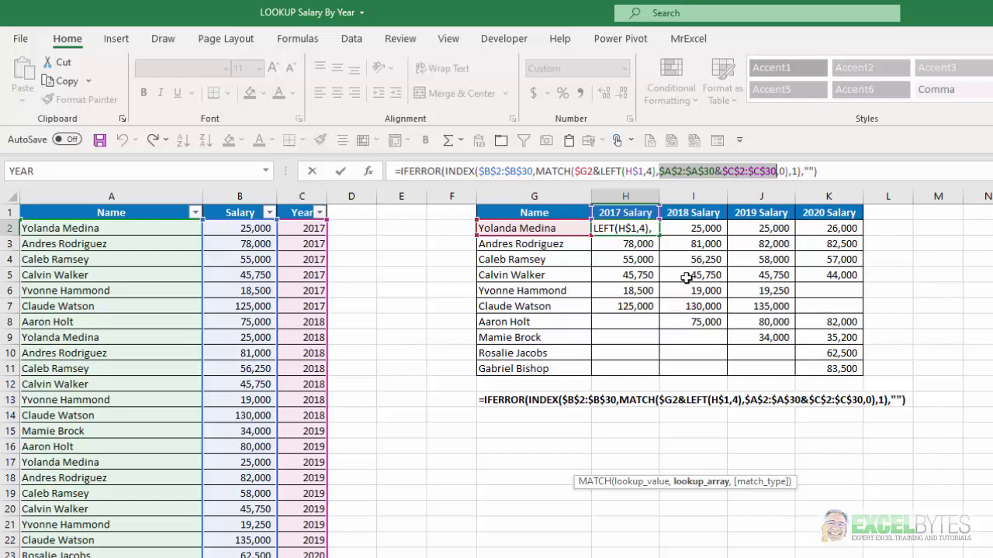
key("ctrl+Return")
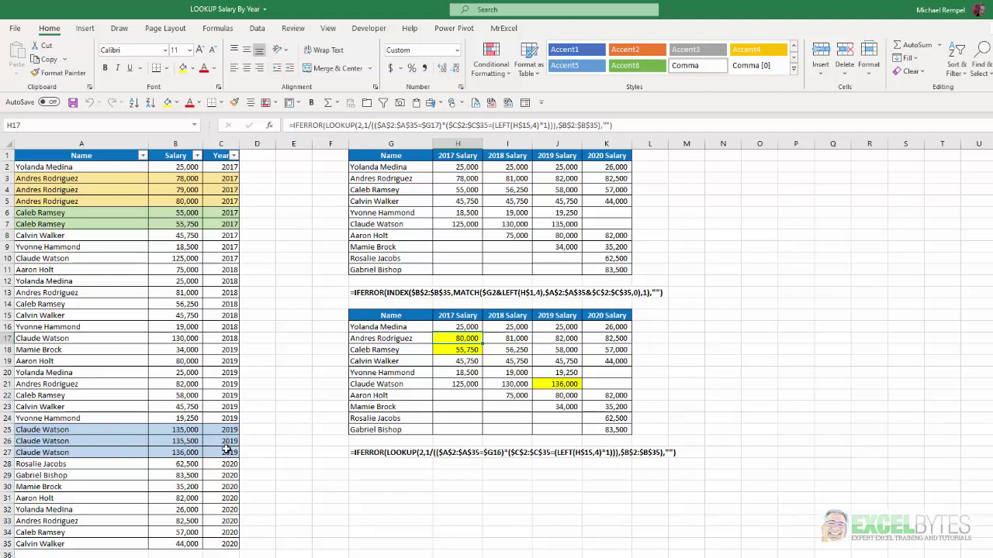
Compare the INDEX/MATCH formulas behind the 2017 salaries in H4 and H3
left_click(471, 188)
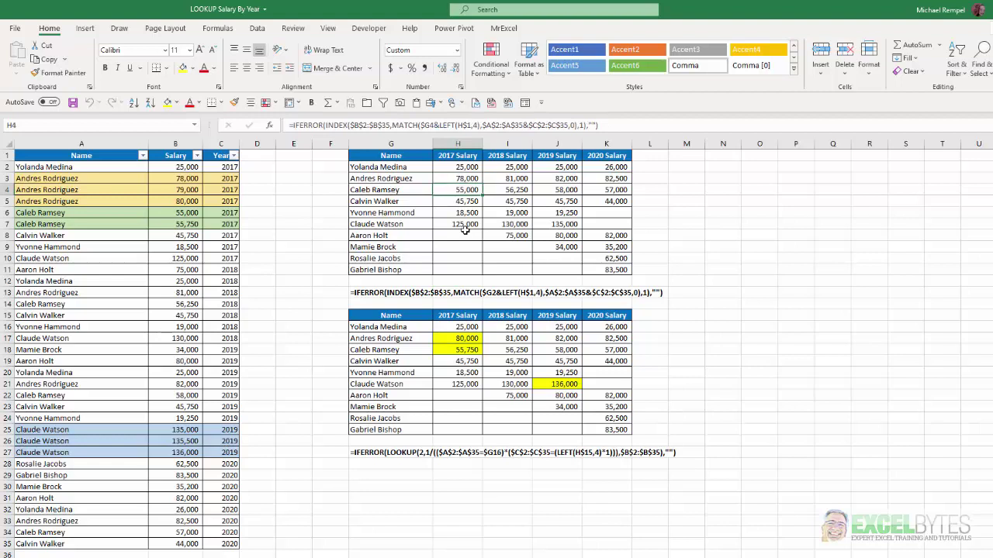
left_click(460, 179)
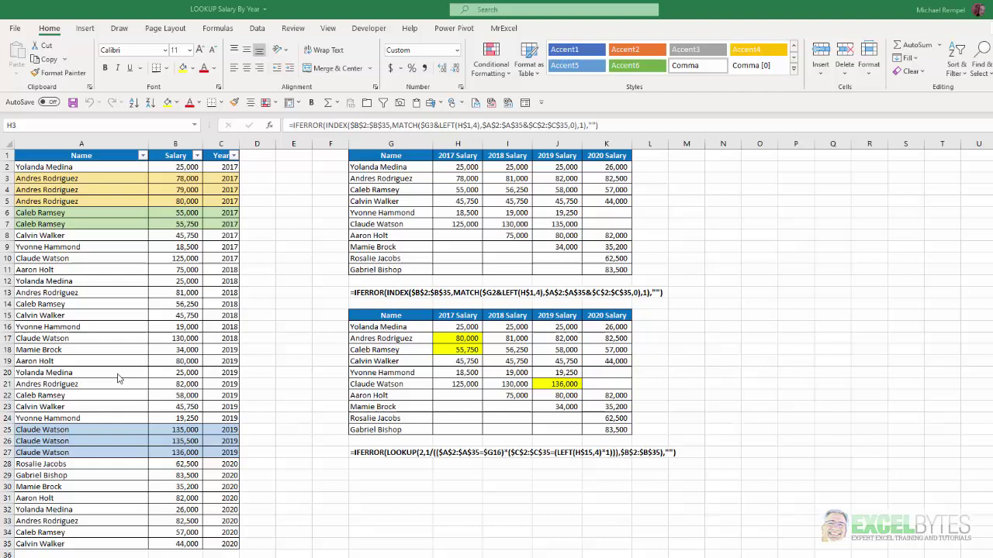
Edit the highlighted H17 LOOKUP formula, highlighting its lookup_vector and result_vector arguments
left_click(457, 336)
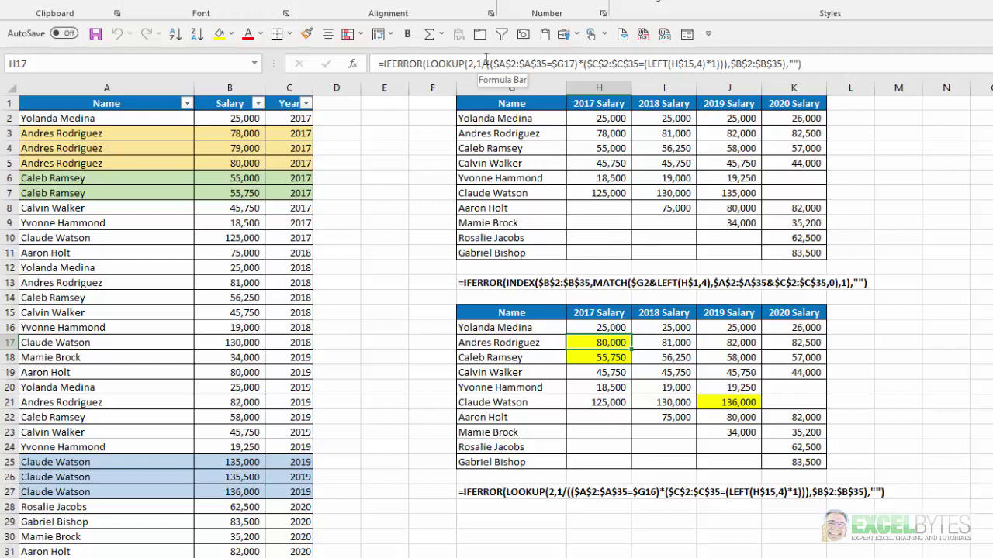
left_click(469, 64)
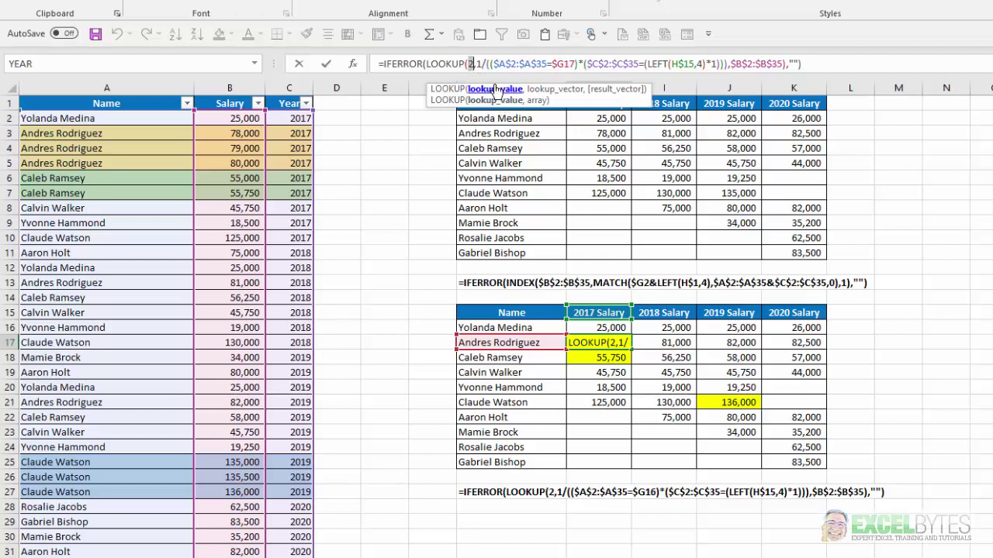
left_click(558, 91)
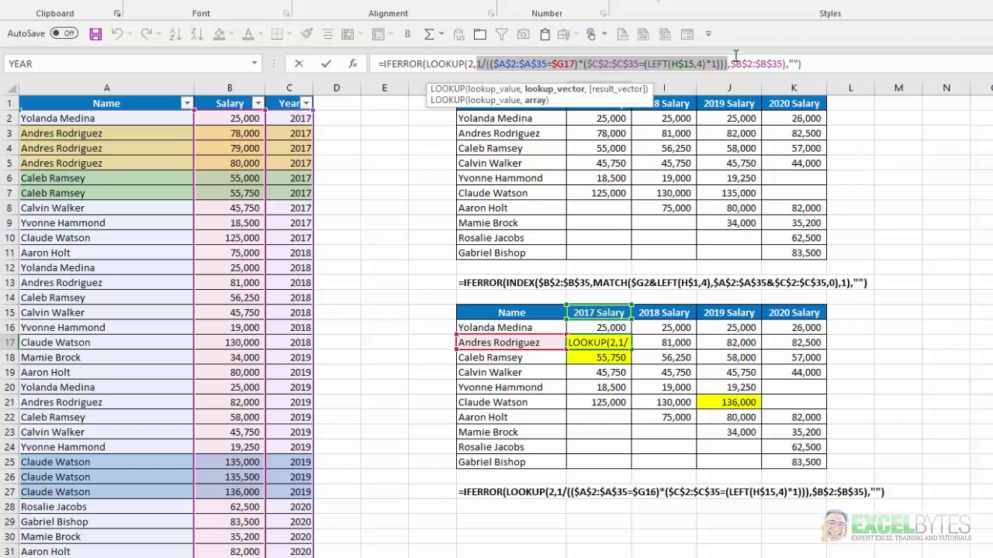
left_click(625, 91)
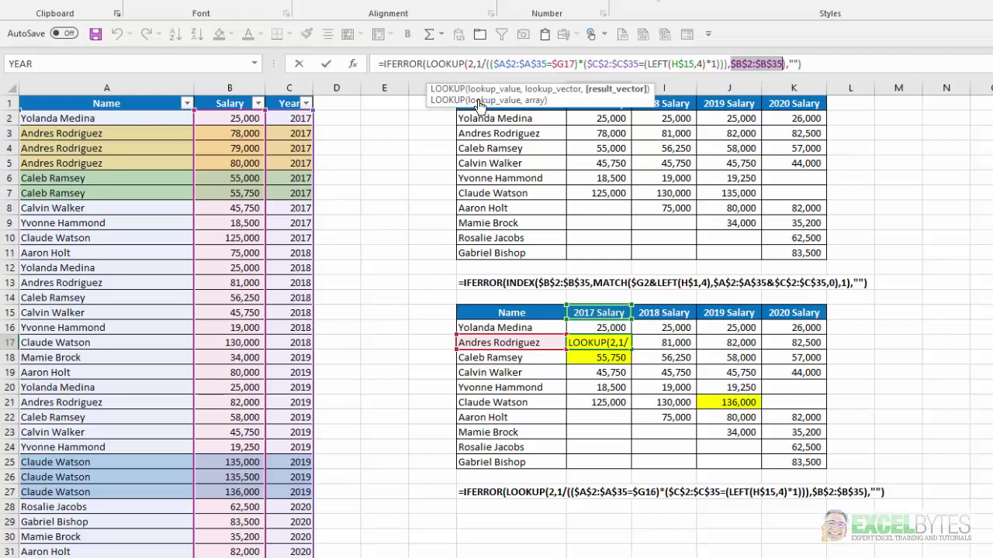
left_click(552, 91)
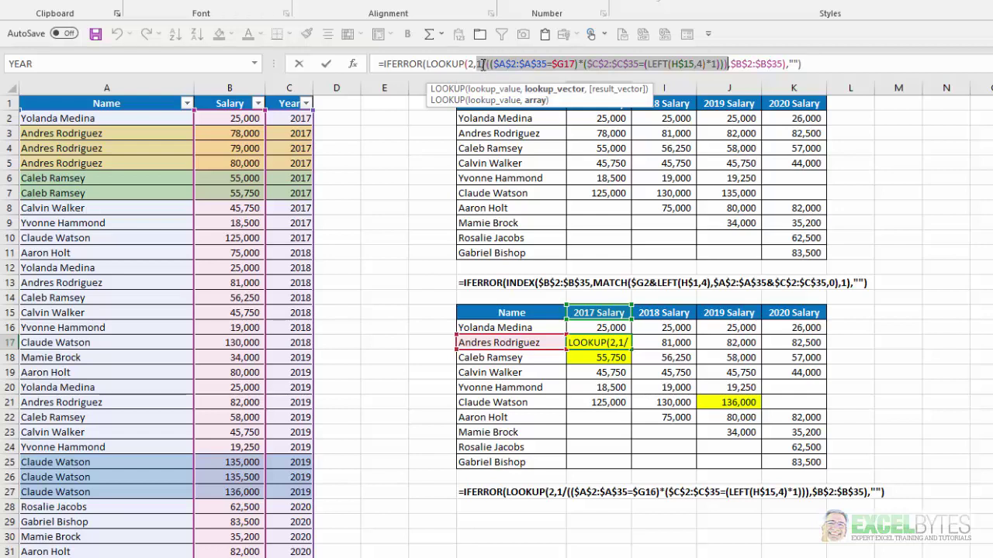
left_click(485, 63)
type("(")
left_click_drag(579, 65, 494, 60)
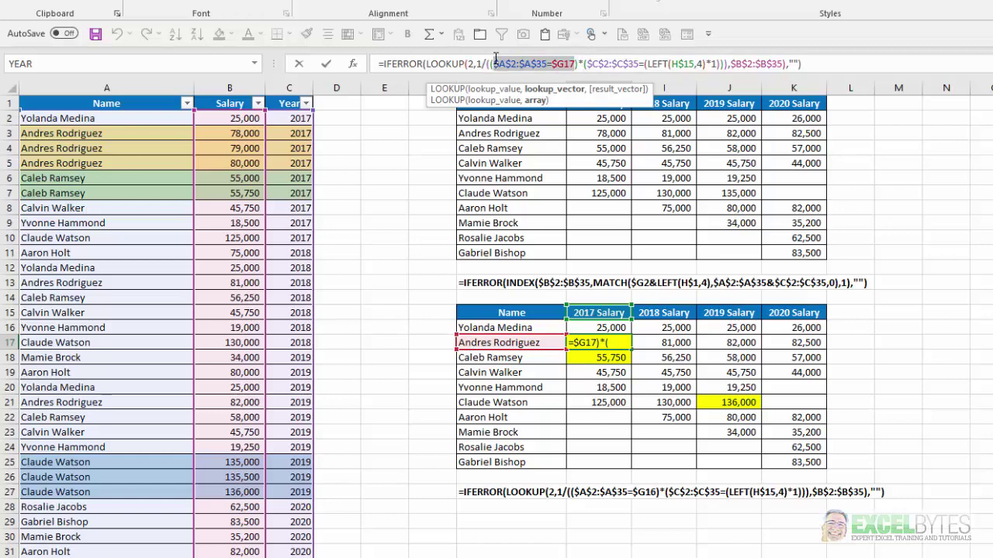
key("F9")
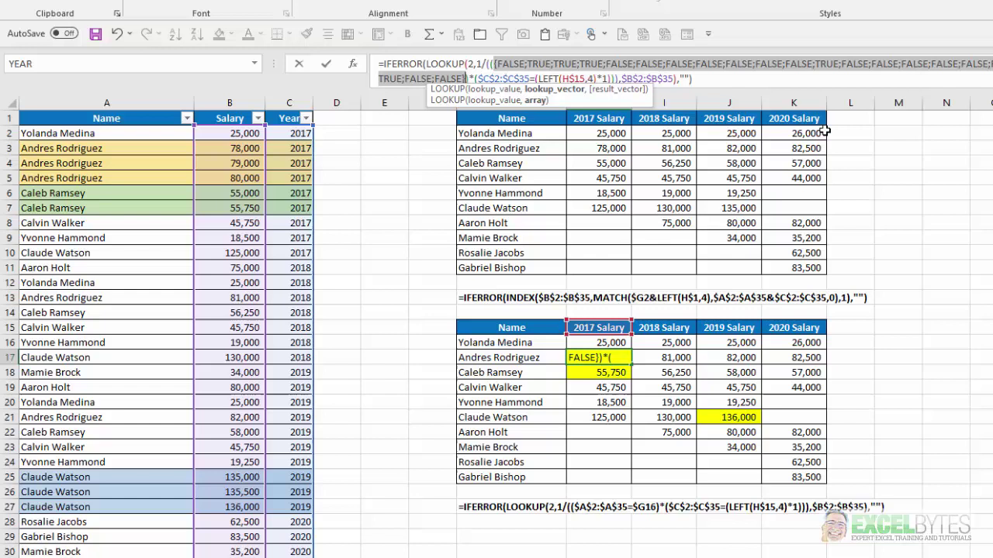
key("ctrl+z")
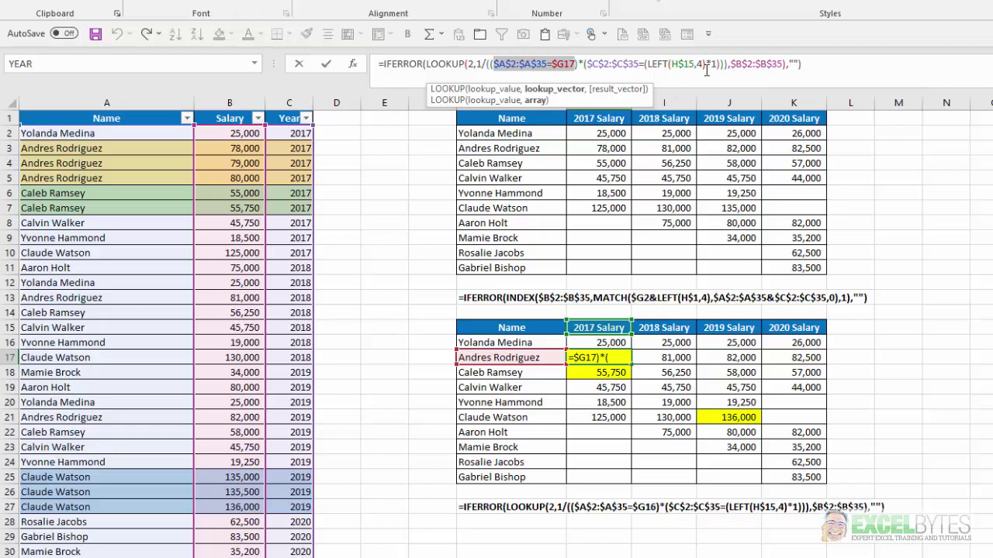
left_click_drag(708, 59, 649, 63)
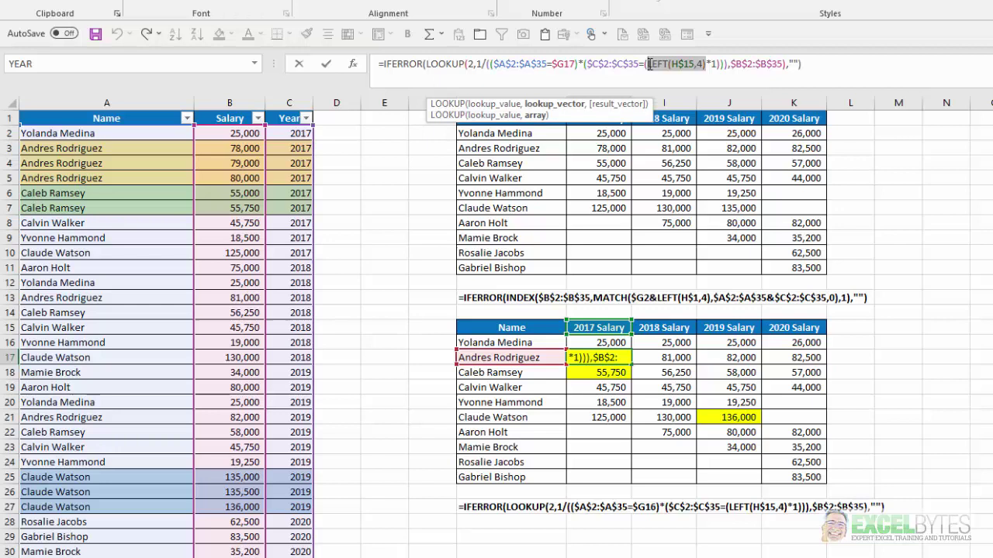
key("F9")
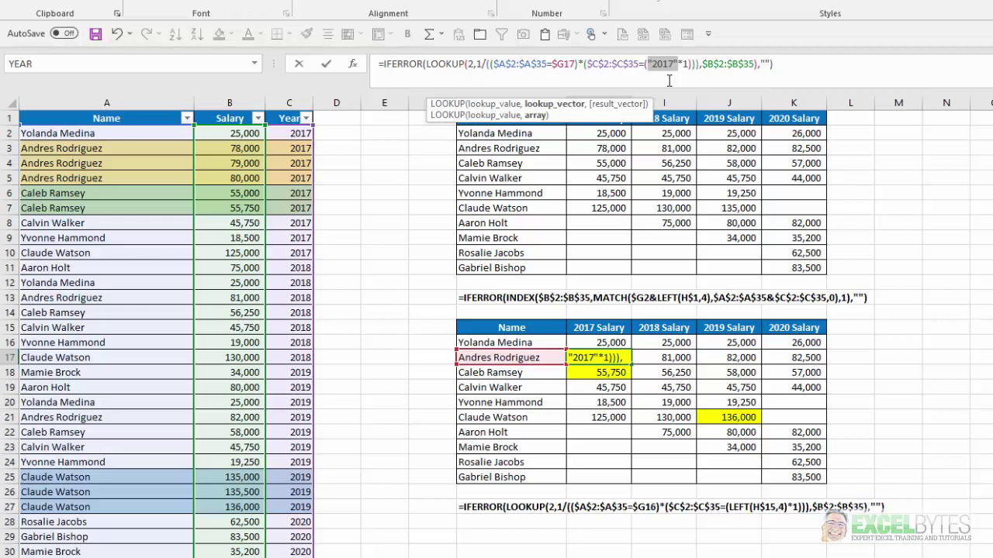
key("ctrl+z")
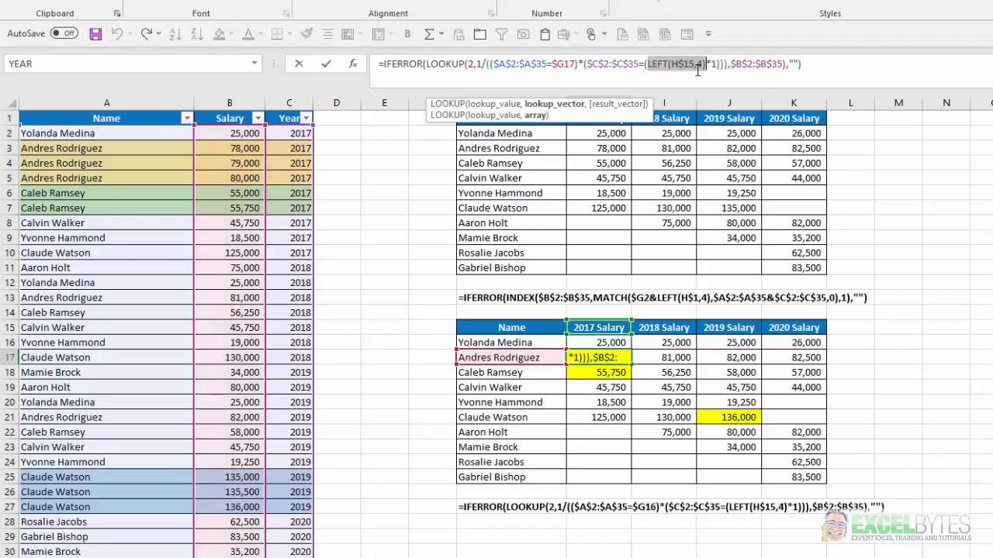
left_click_drag(718, 63, 650, 66)
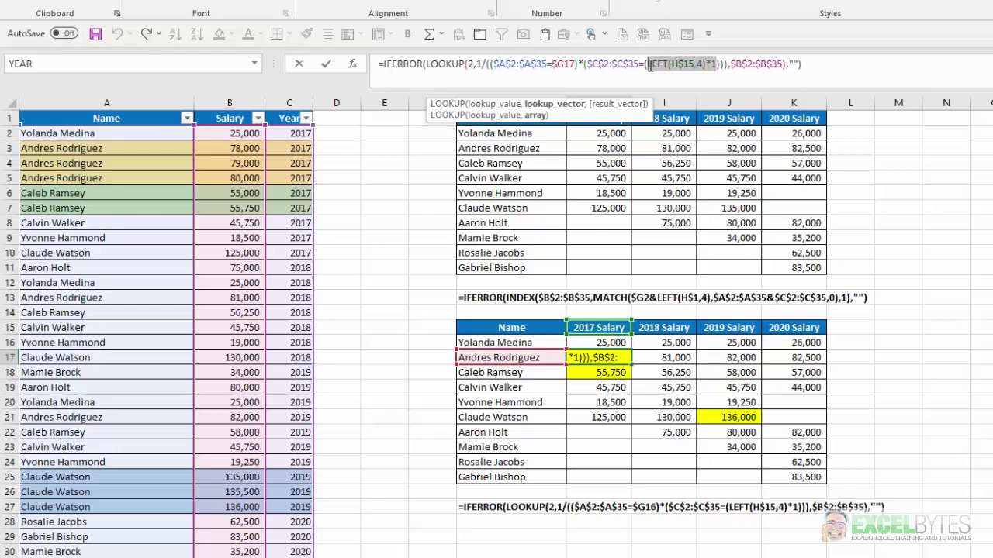
key("F9")
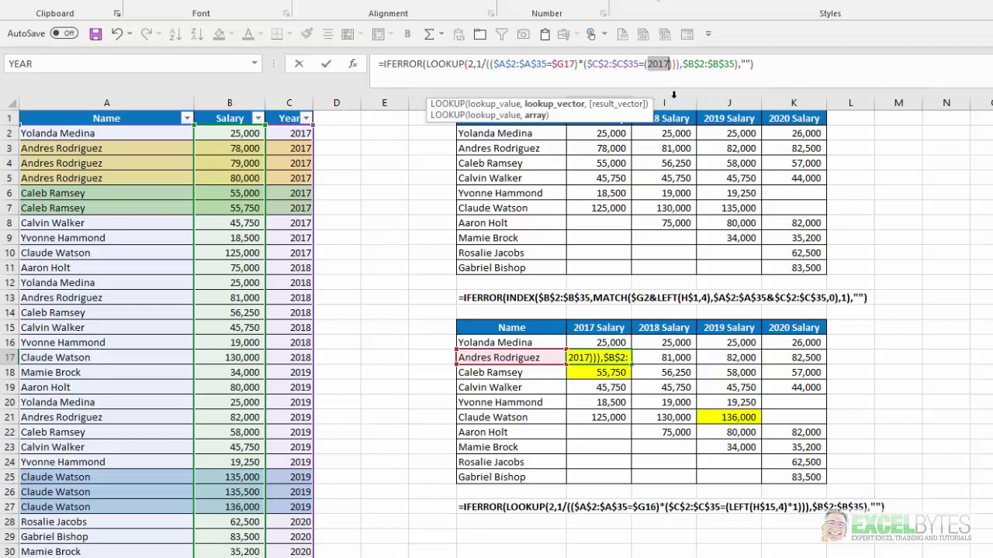
key("ctrl+z")
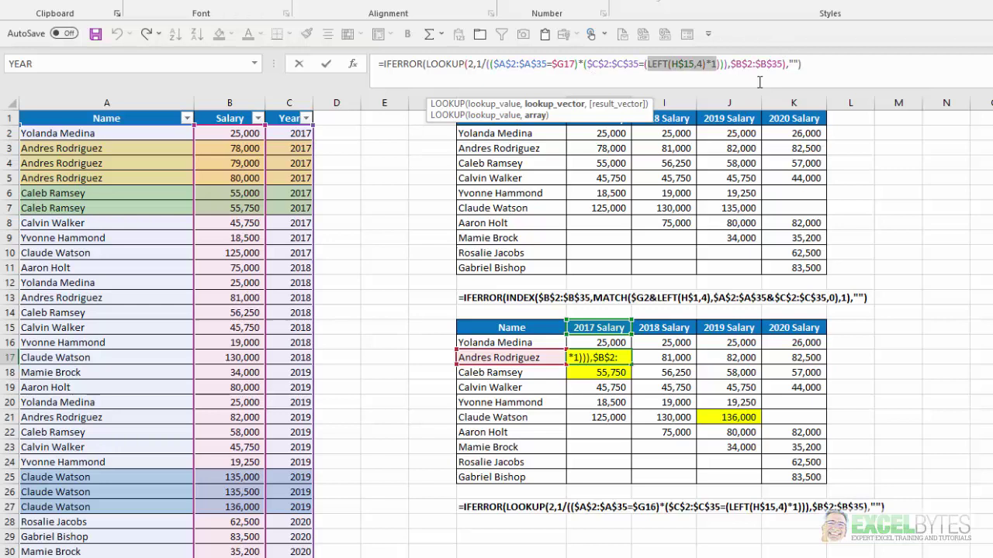
Evaluate ($C$2:$C$35=(LEFT(H$15,4)*1)) in H17 into its TRUE/FALSE array
left_click_drag(721, 63, 583, 63)
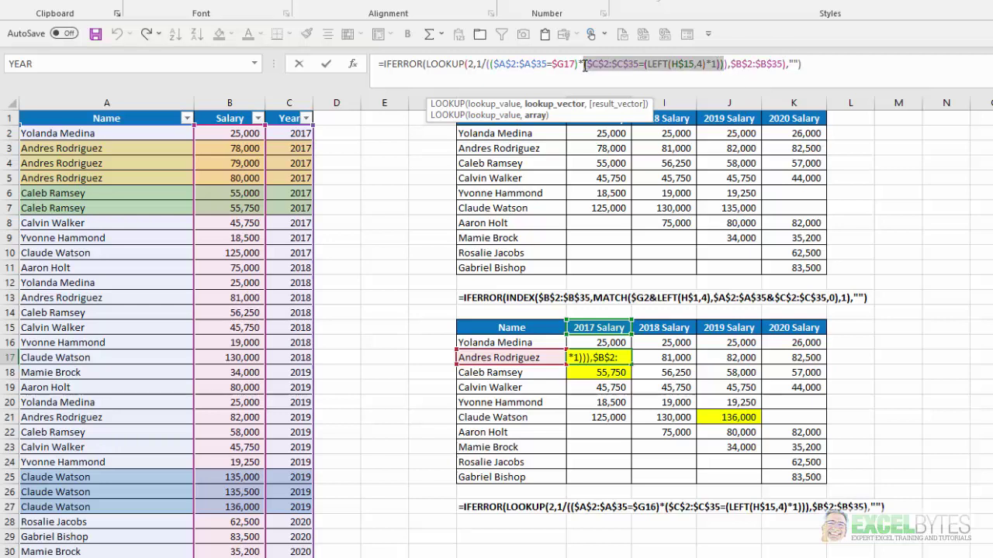
key("F9")
Undo the year evaluation, then evaluate the ((names)*(years)) test into 0s and 1s
key("ctrl+z")
left_click_drag(722, 64, 487, 78)
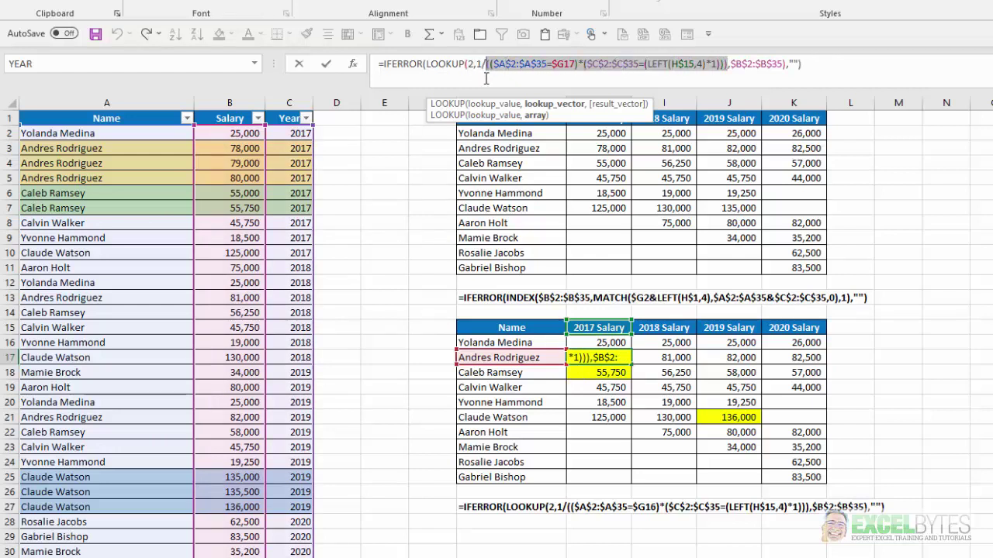
key("F9")
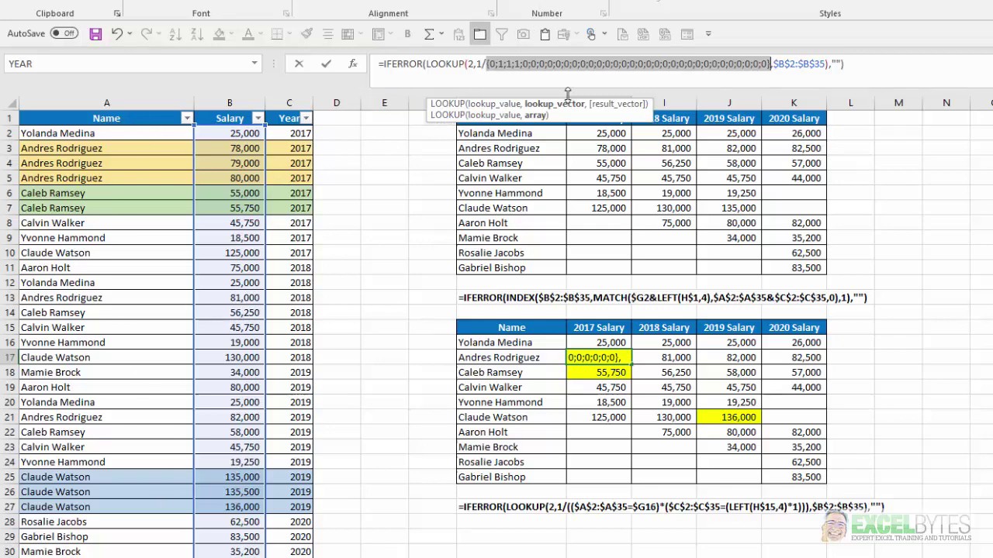
Evaluate the 1/((...)) part into #DIV/0! and 1 values, then exit H17 unchanged
key("ctrl+z")
left_click_drag(729, 62, 477, 59)
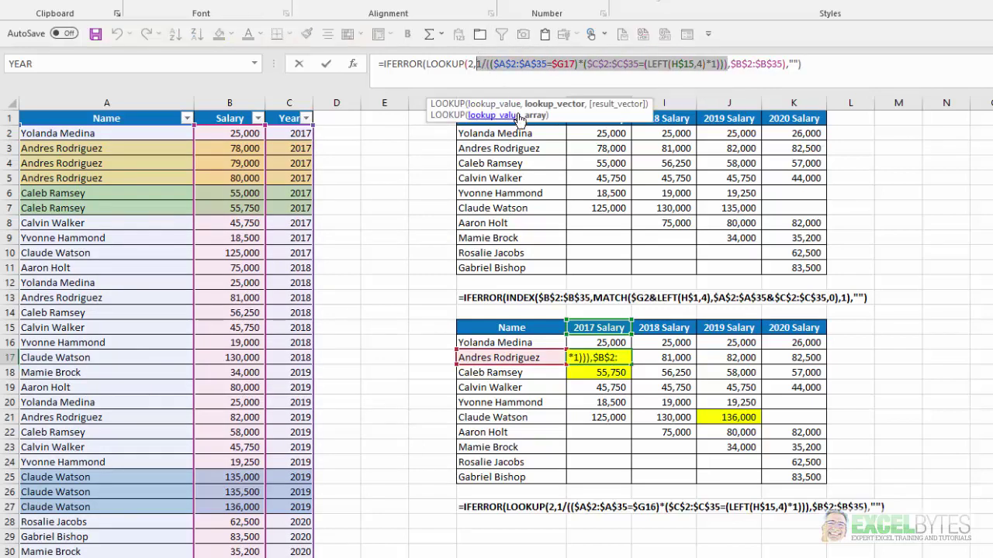
key("F9")
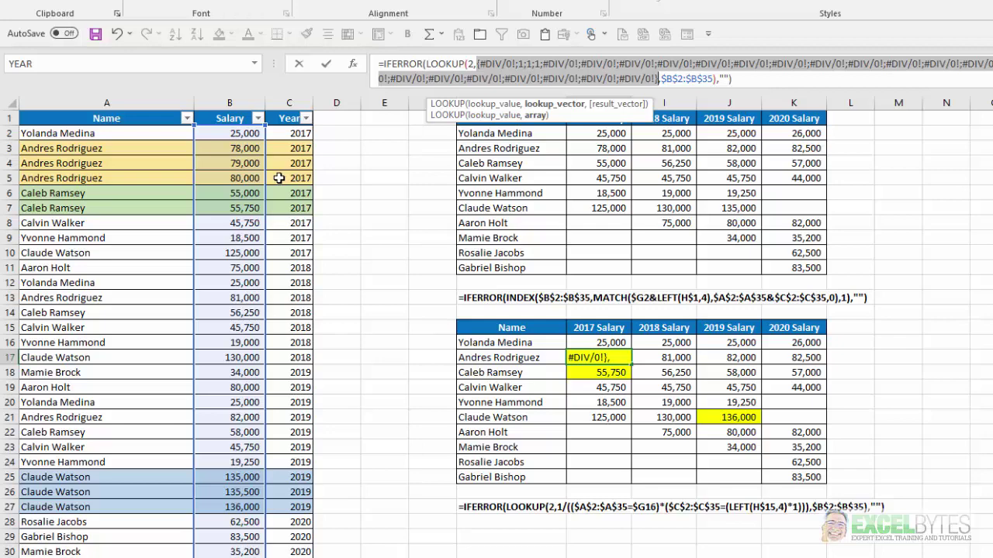
key("Escape")
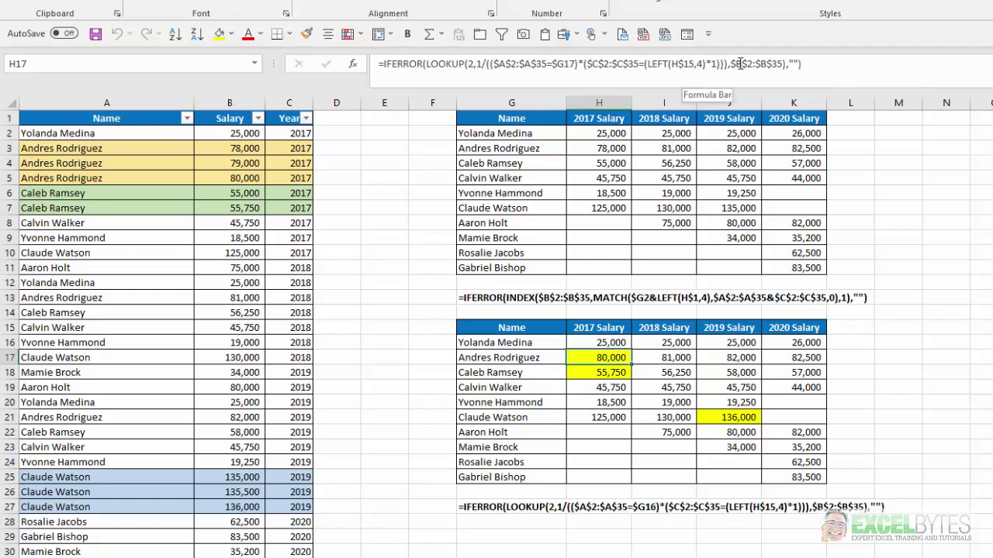
left_click_drag(729, 63, 478, 76)
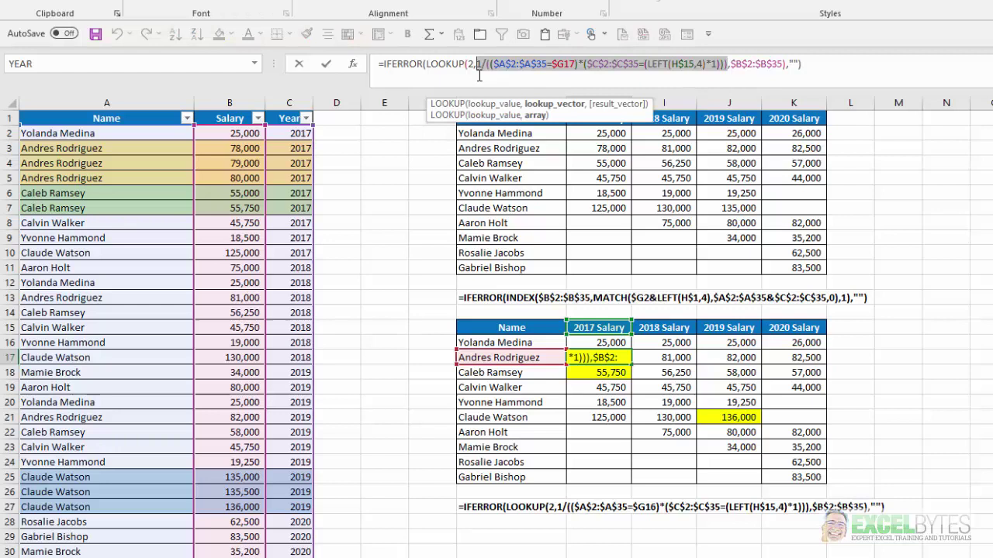
key("F9")
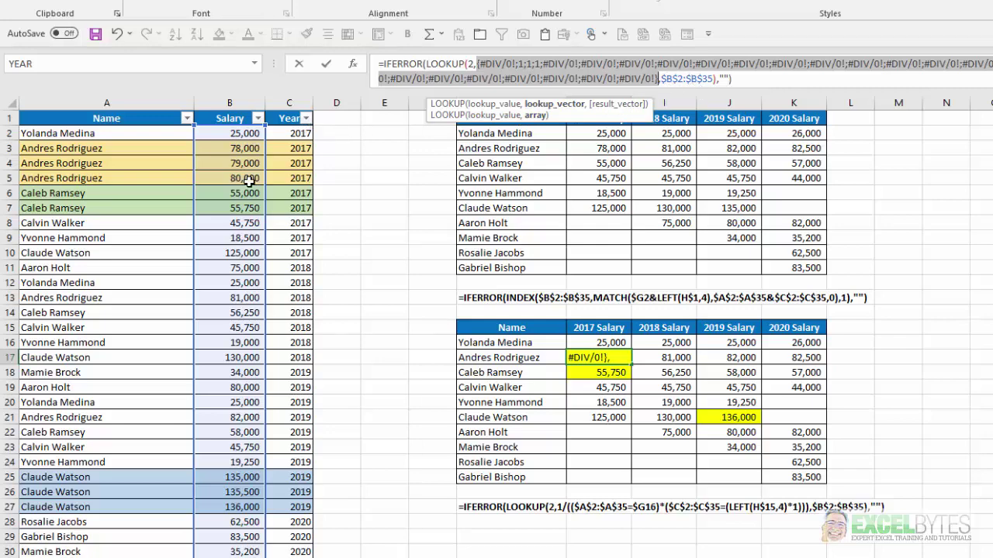
key("Escape")
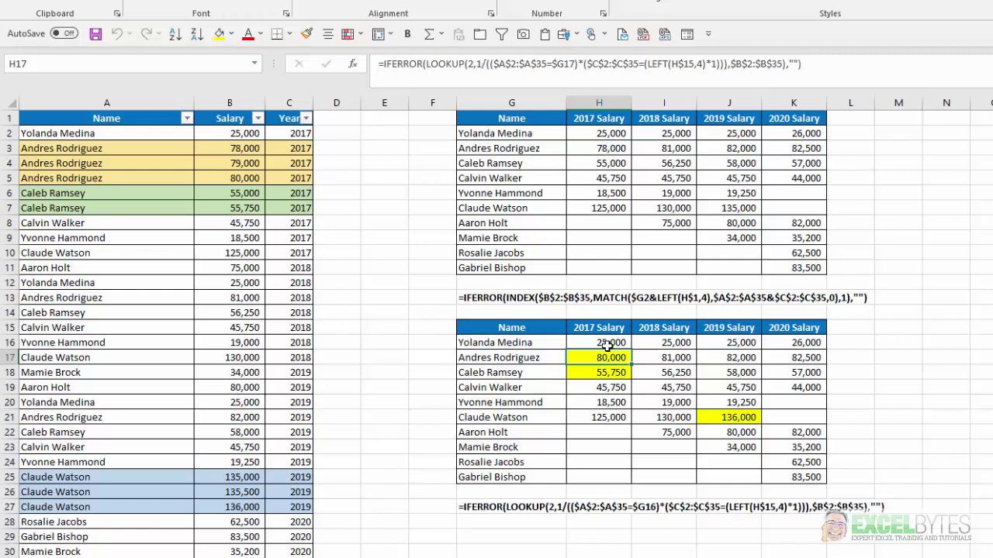
left_click_drag(591, 358, 595, 152)
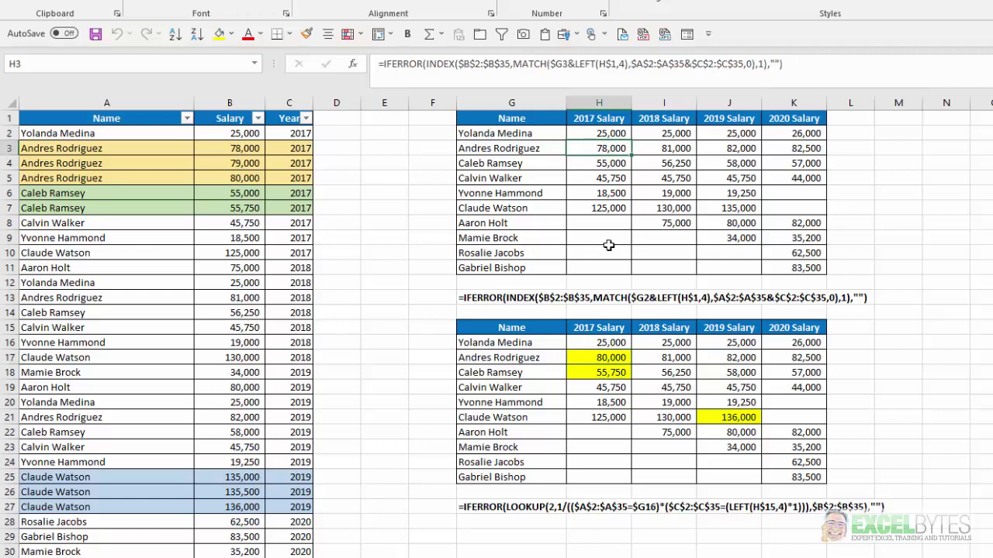
left_click(592, 373)
left_click(584, 164)
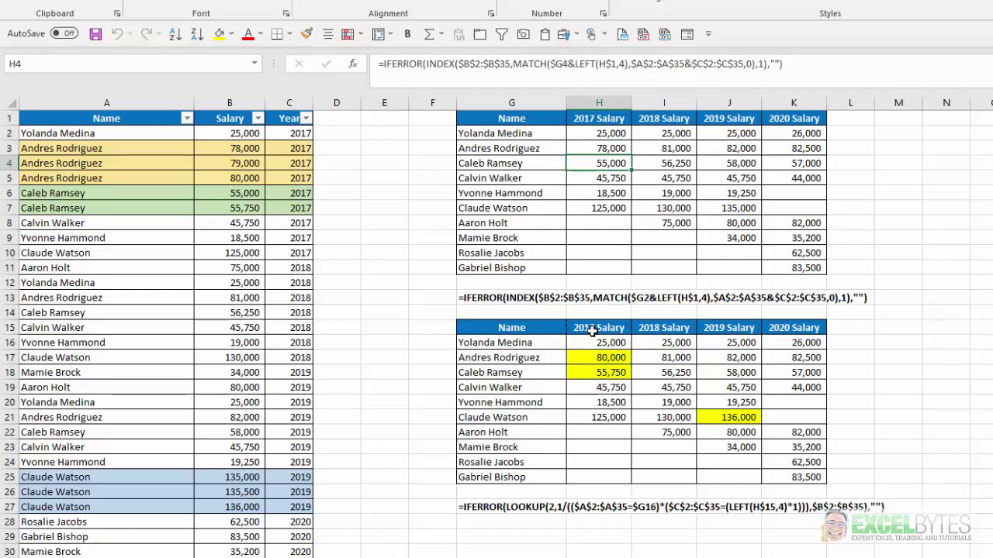
left_click(594, 374)
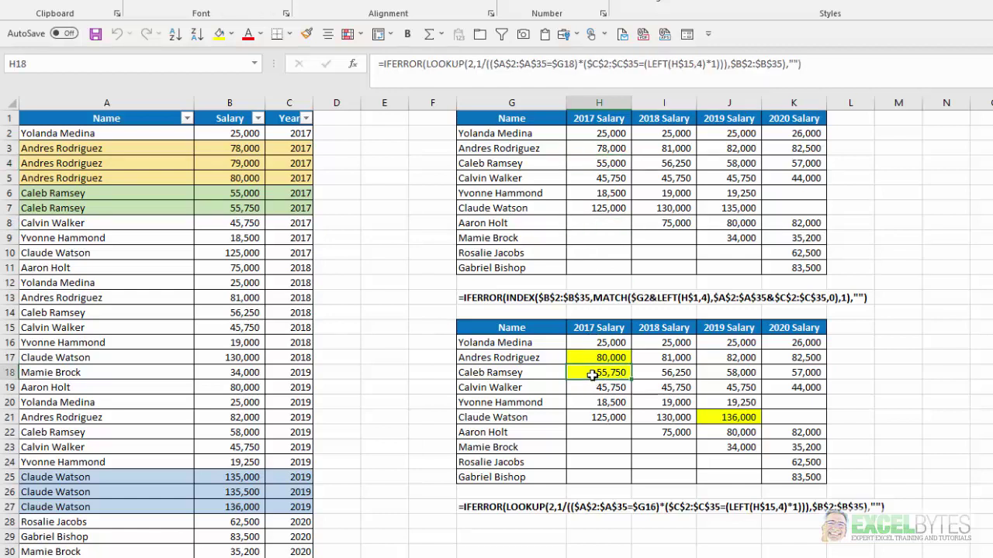
left_click(584, 163)
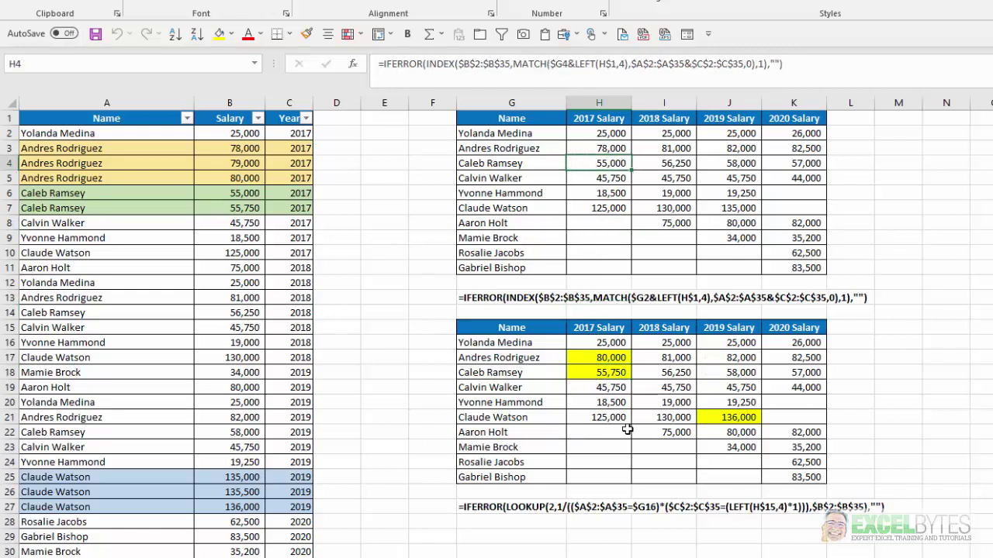
left_click(741, 417)
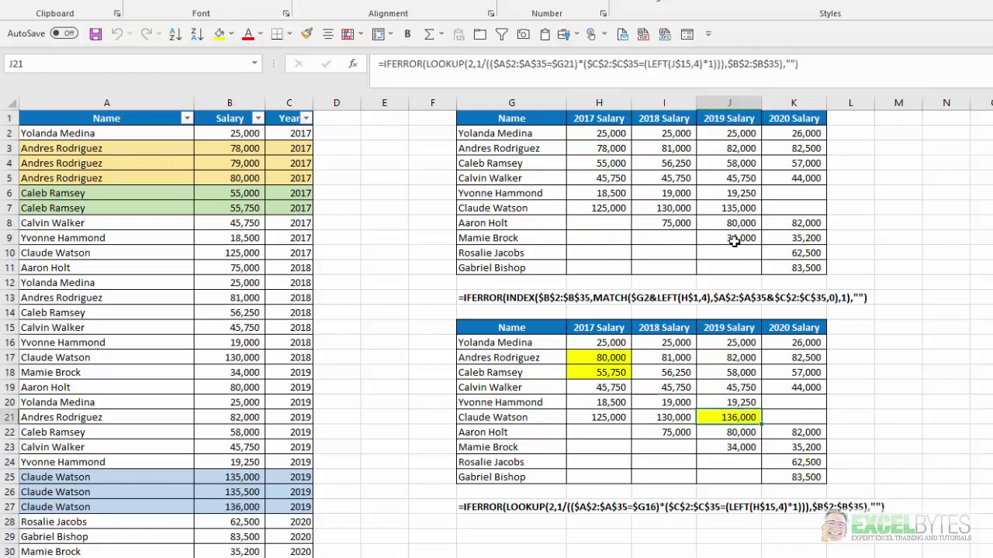
left_click(729, 208)
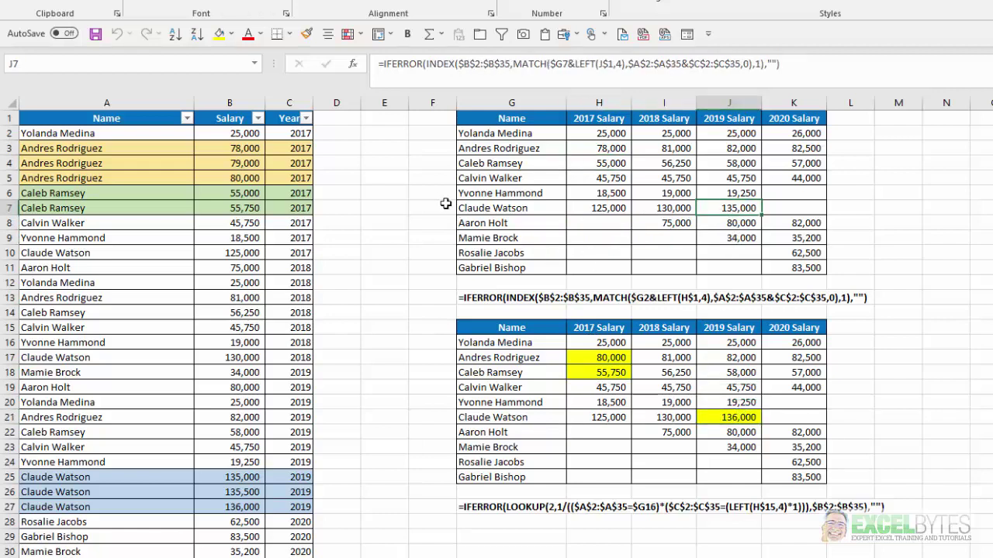